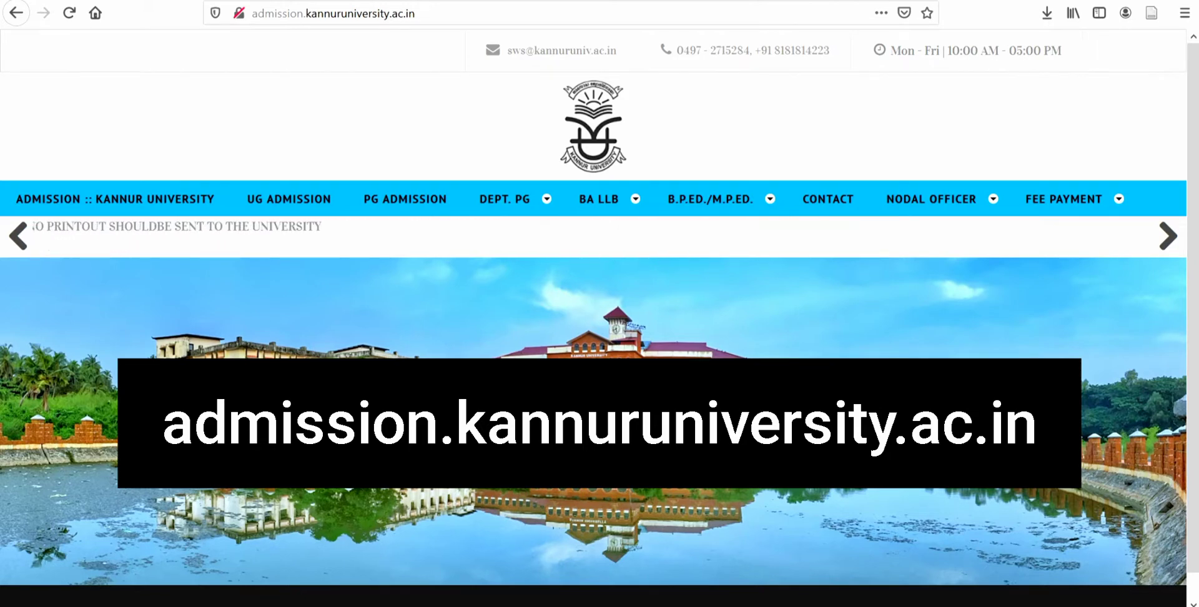
Step: Open the registration page for PG admission on the Kannur University admission site
mouse_move(405, 216)
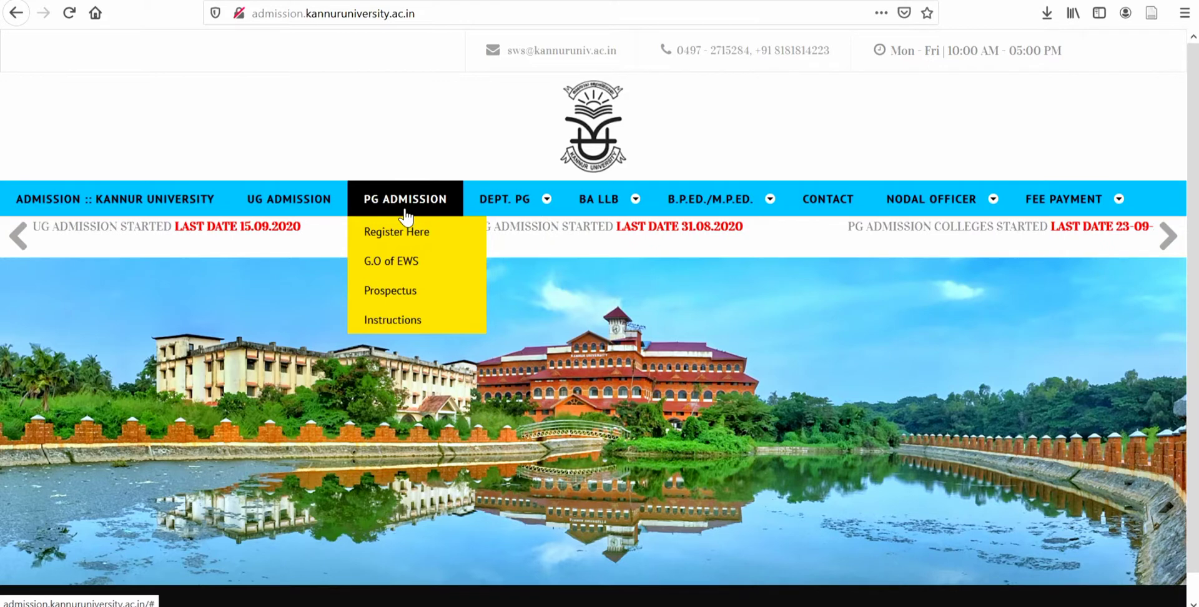
click(421, 245)
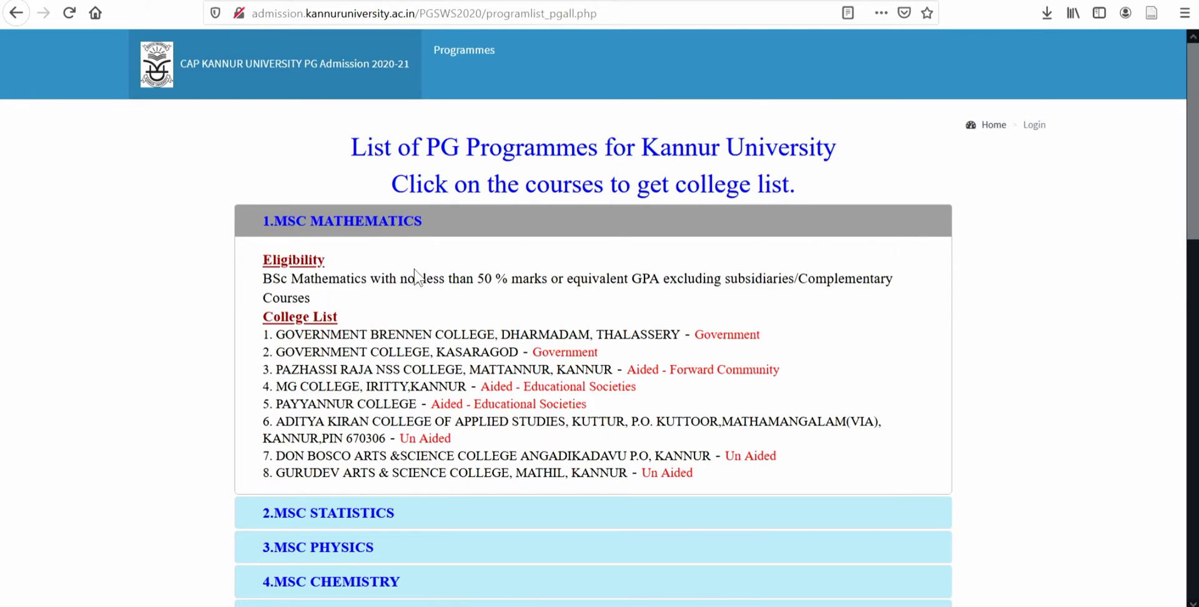
Step: Look through the full list of PG programmes and return to the candidate login page
scroll(940, 391, down, 10)
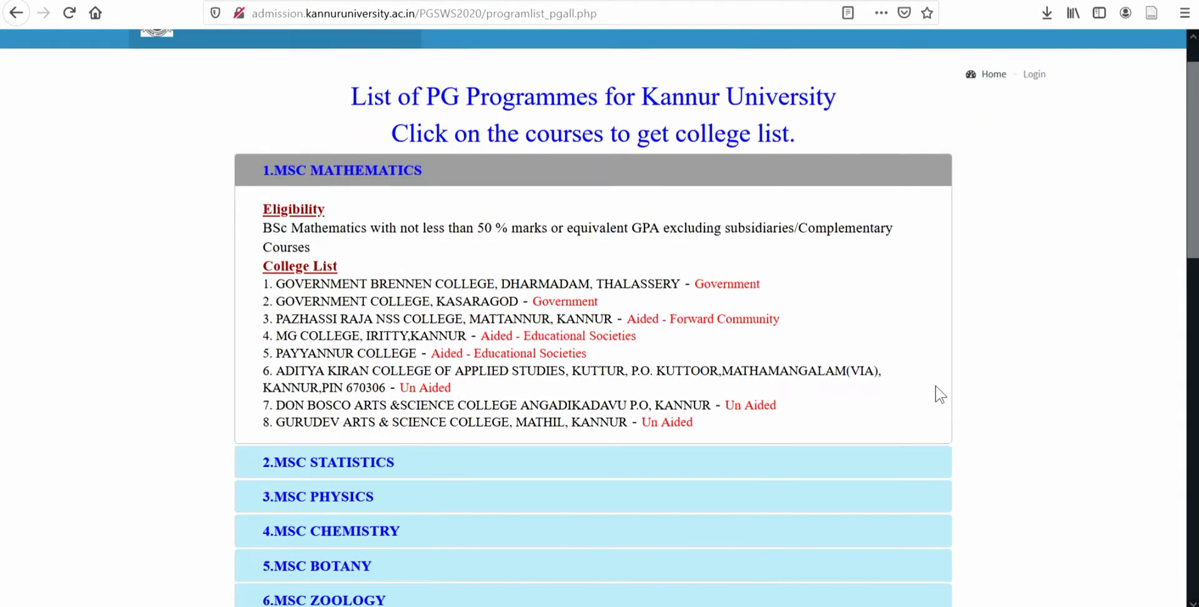
scroll(935, 395, down, 5)
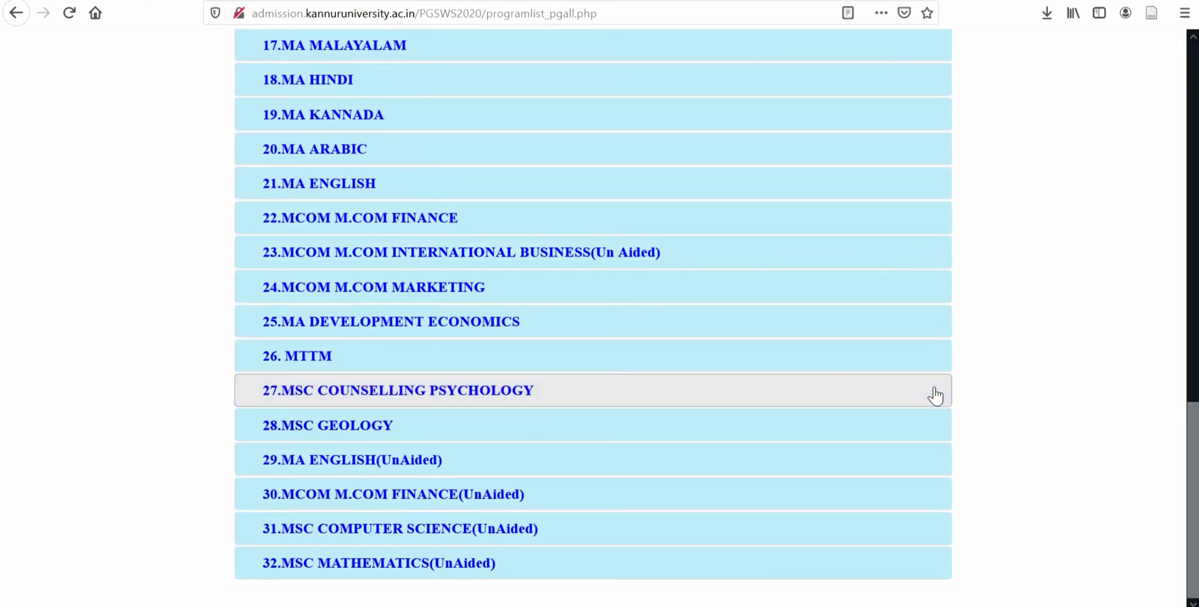
scroll(935, 395, up, 10)
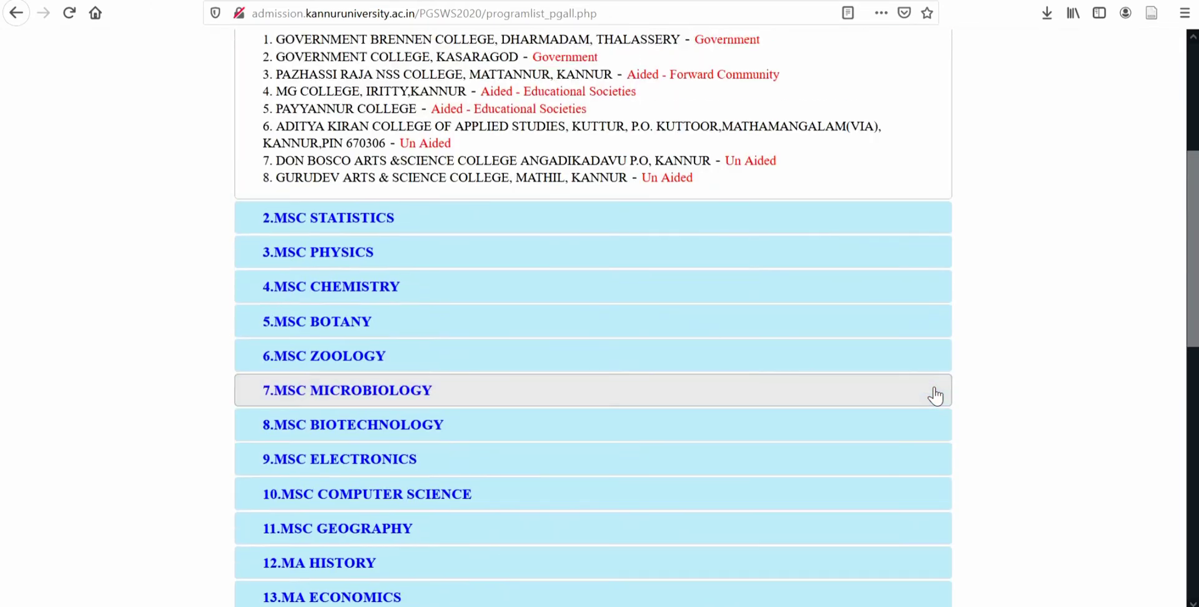
scroll(860, 380, up, 5)
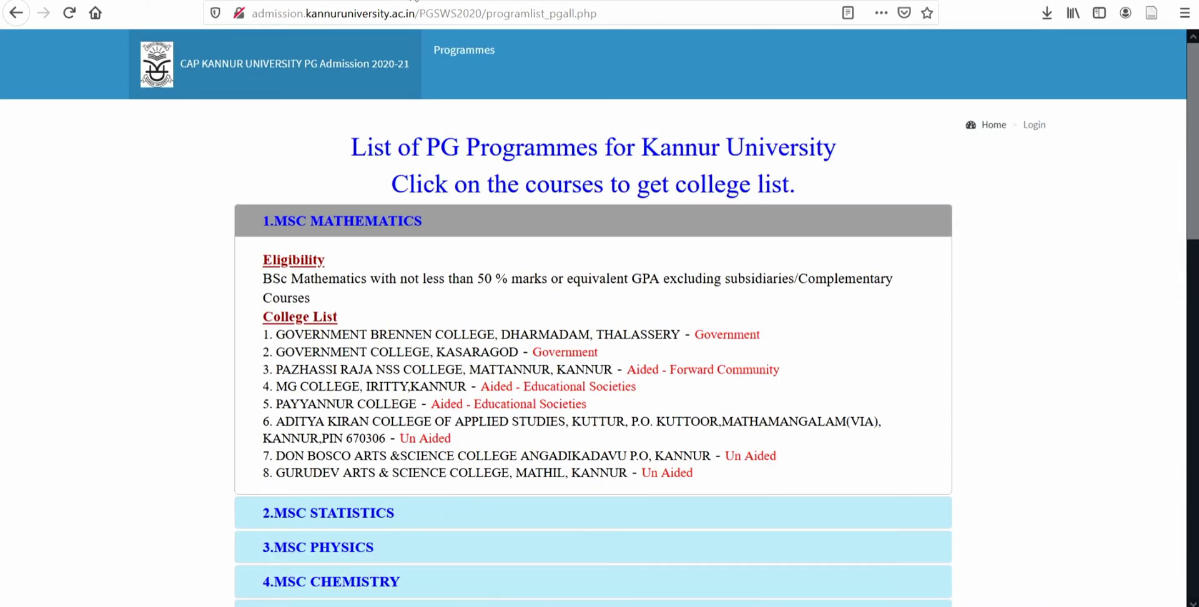
key(alt+Left)
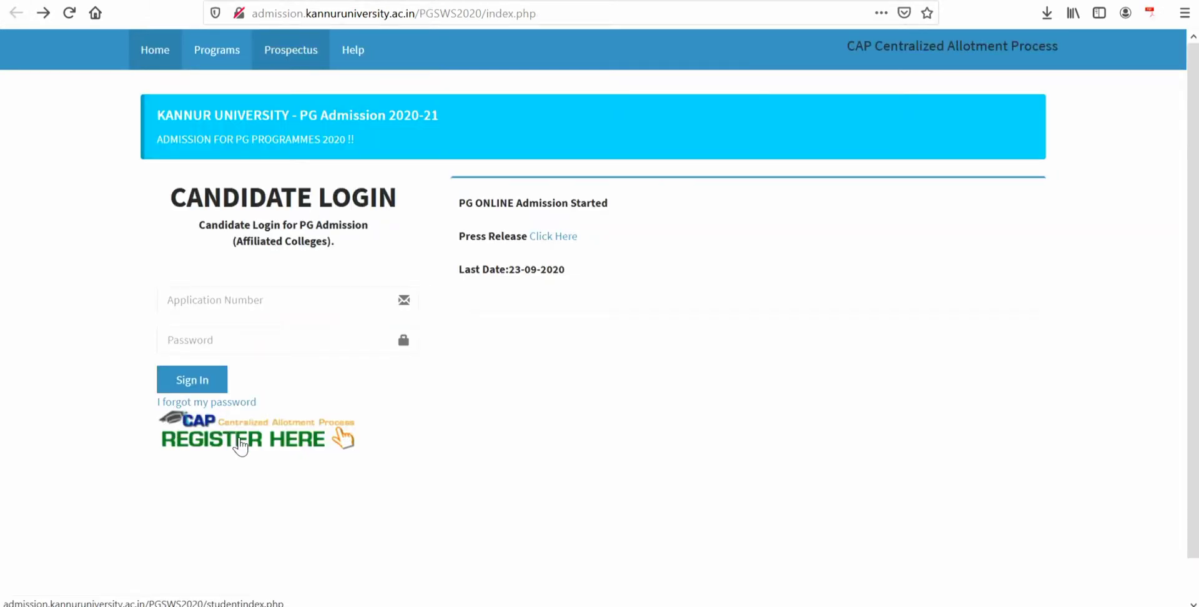
Step: Open the new candidate registration form and choose General/SEBC as the fee category
click(241, 443)
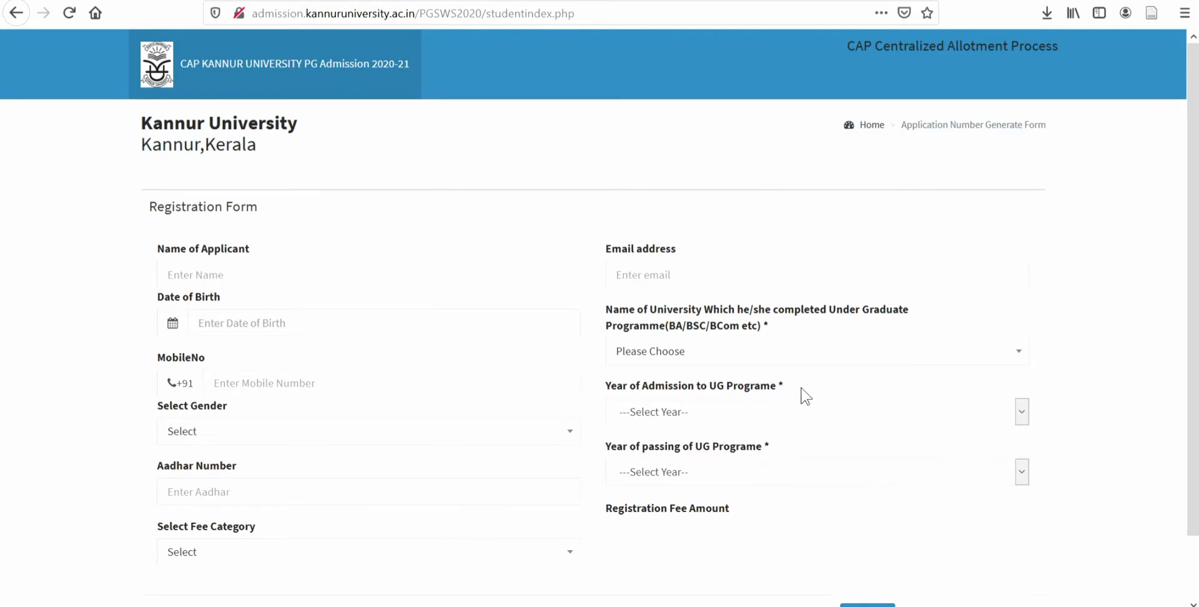
scroll(881, 382, down, 2)
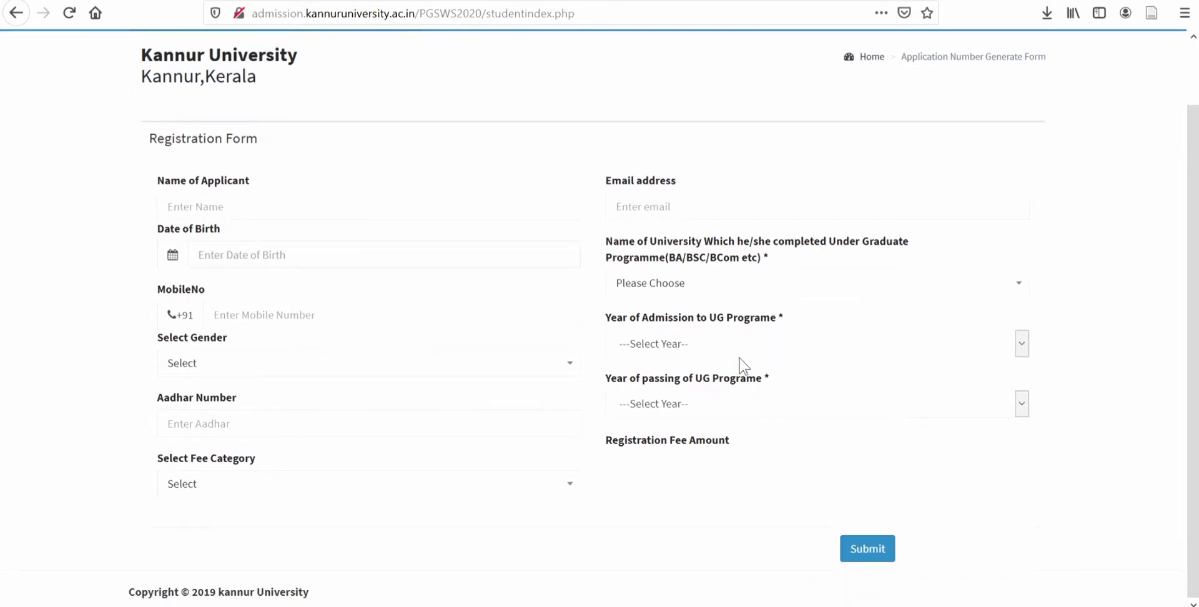
click(570, 488)
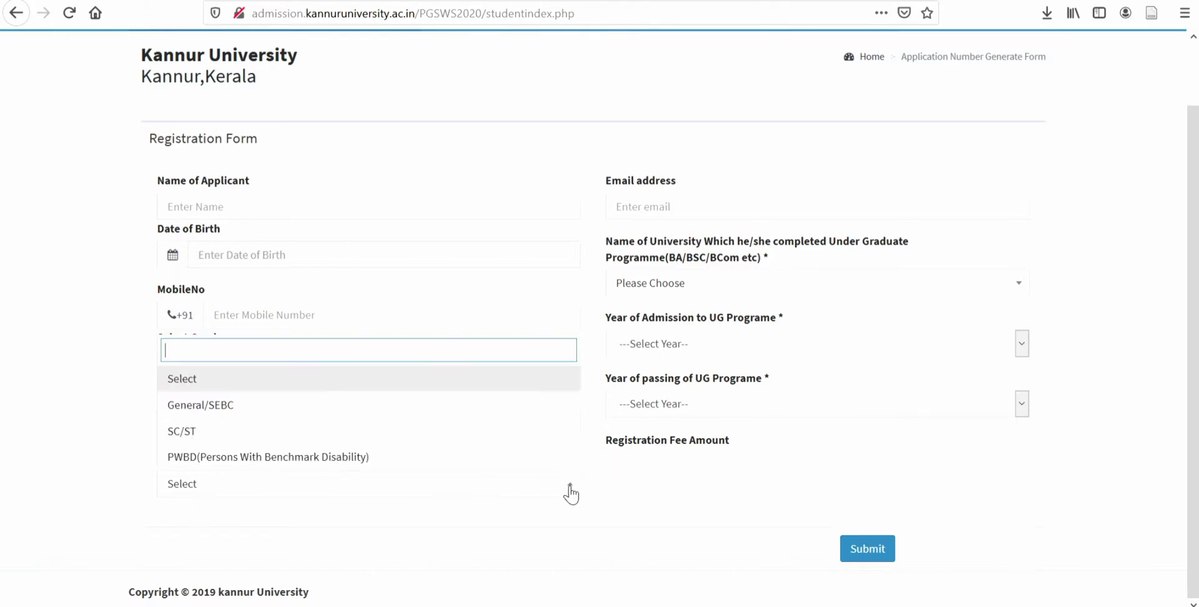
click(385, 412)
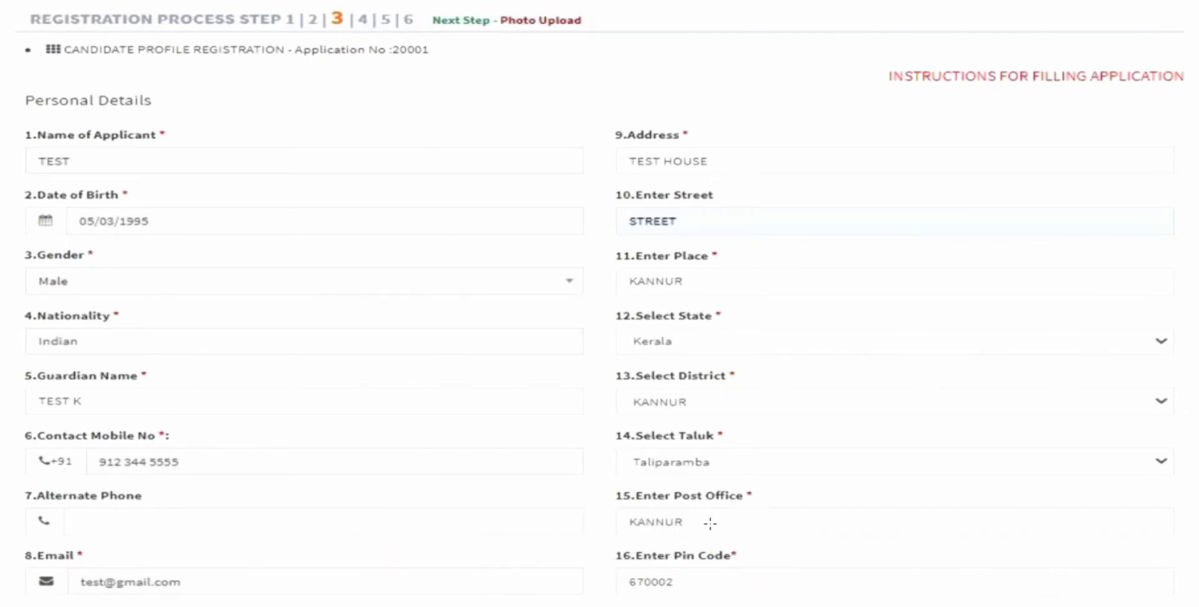
Step: Examine the candidate profile's personal, reservation, special weightage and miscellaneous details, and the photo and signature upload requirements
scroll(749, 451, down, 2)
scroll(750, 452, down, 4)
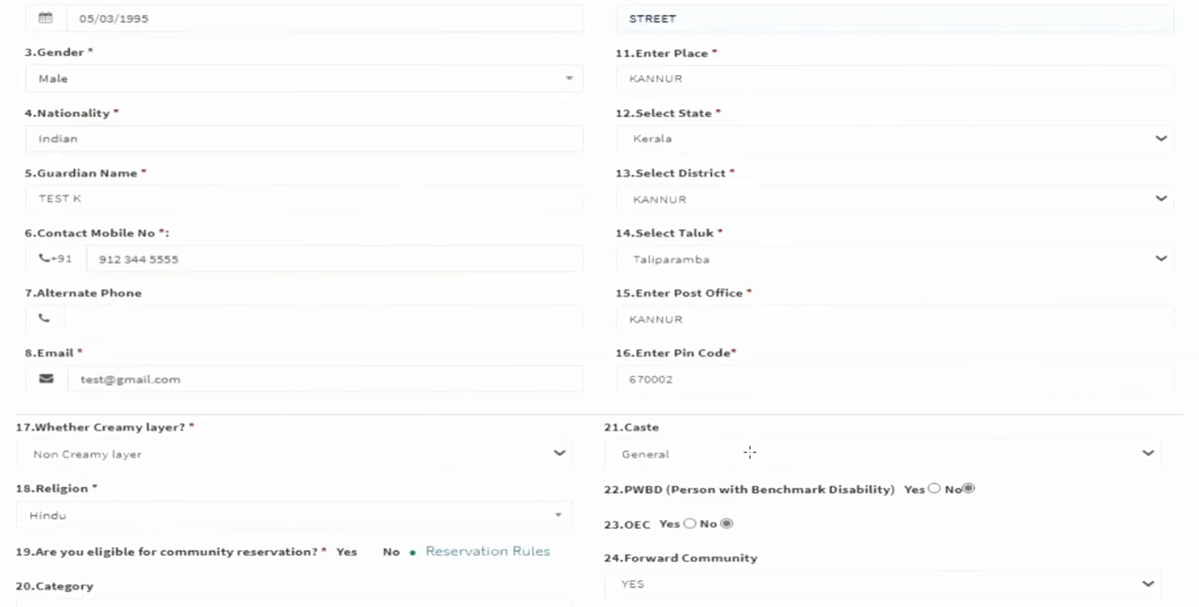
scroll(750, 452, down, 1)
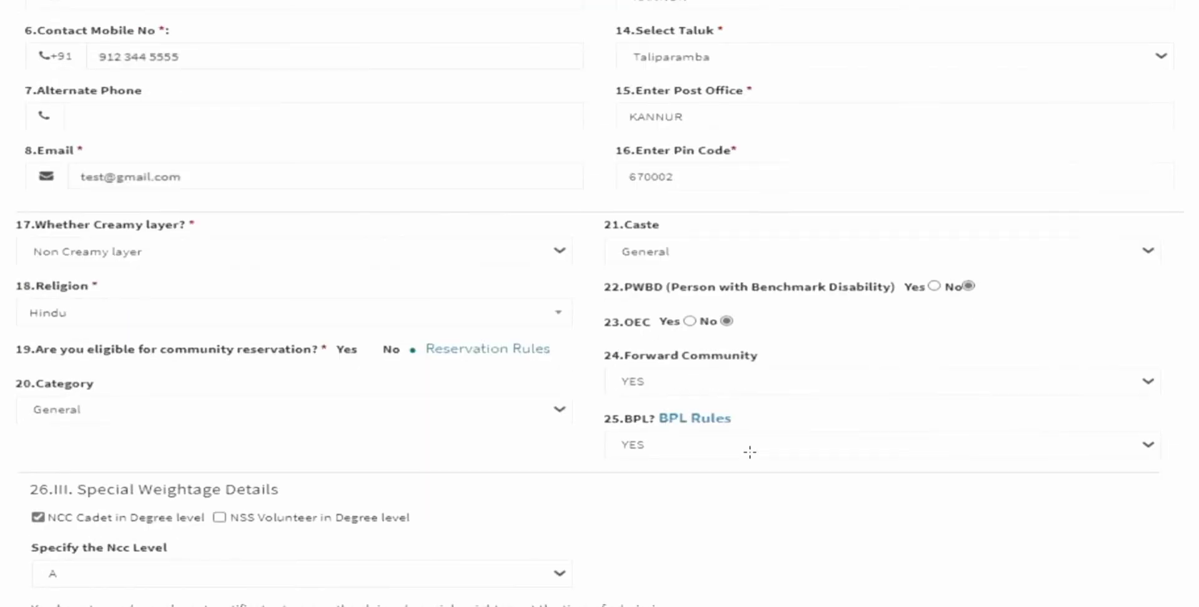
scroll(750, 452, down, 1)
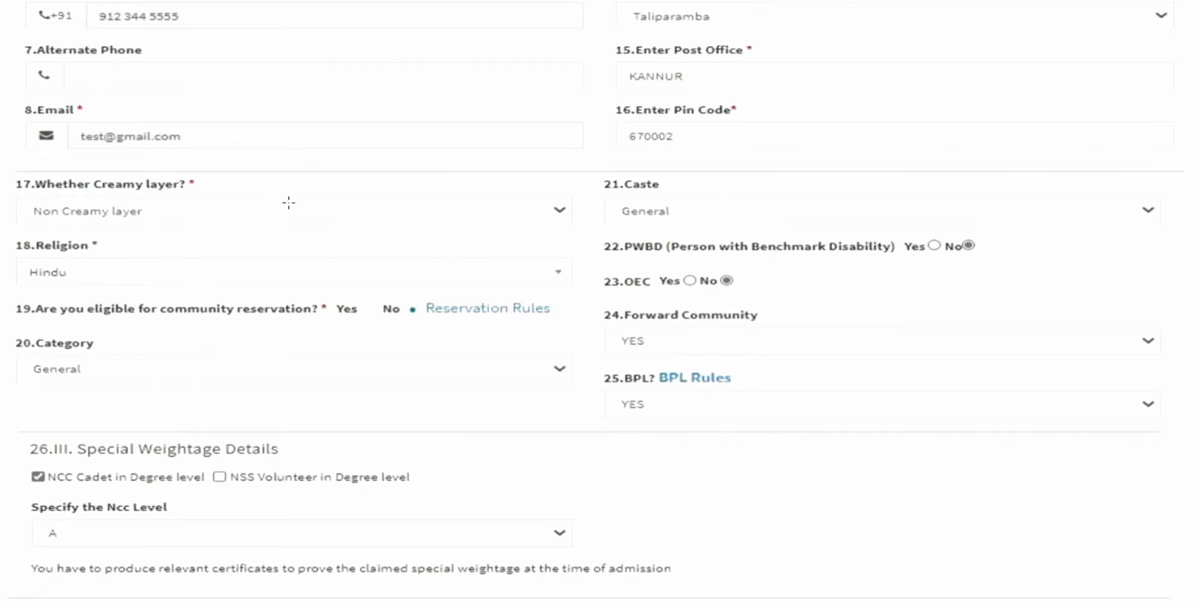
scroll(377, 358, down, 3)
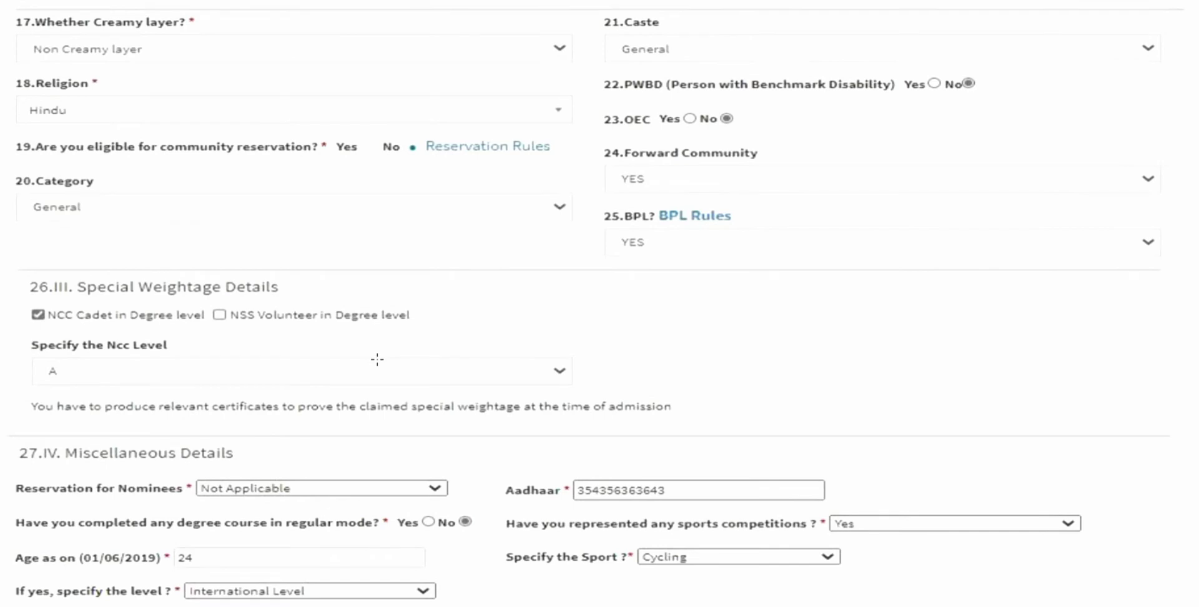
scroll(377, 359, down, 1)
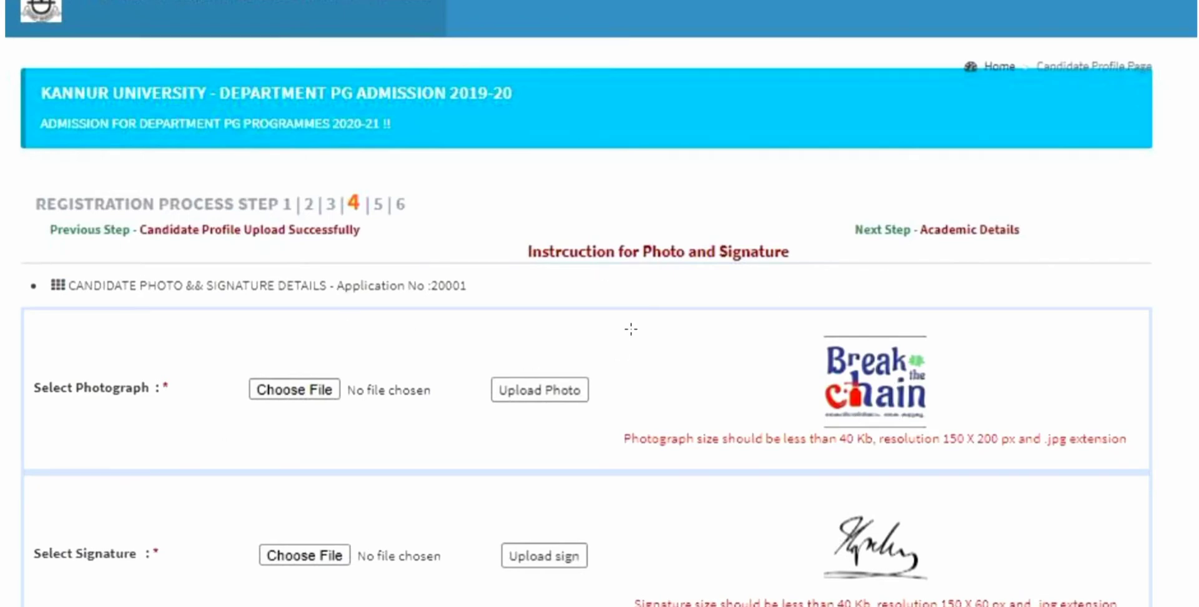
scroll(630, 329, down, 1)
scroll(631, 332, down, 1)
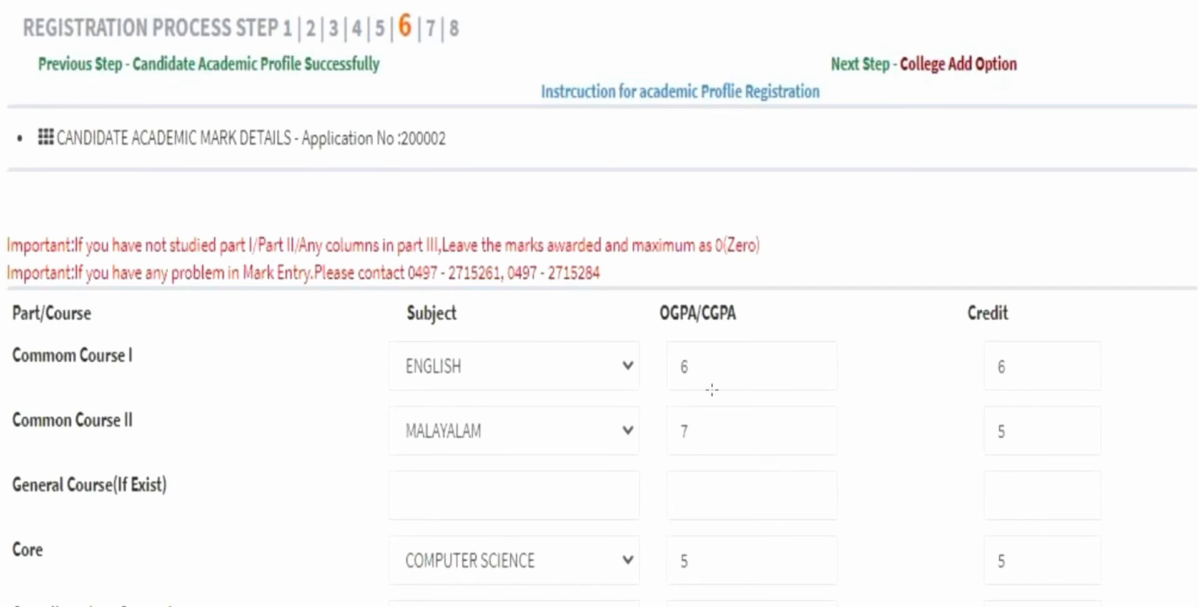
Step: Examine the subject, OGPA/CGPA and credit entries for each course in the academic mark details
scroll(962, 319, down, 1)
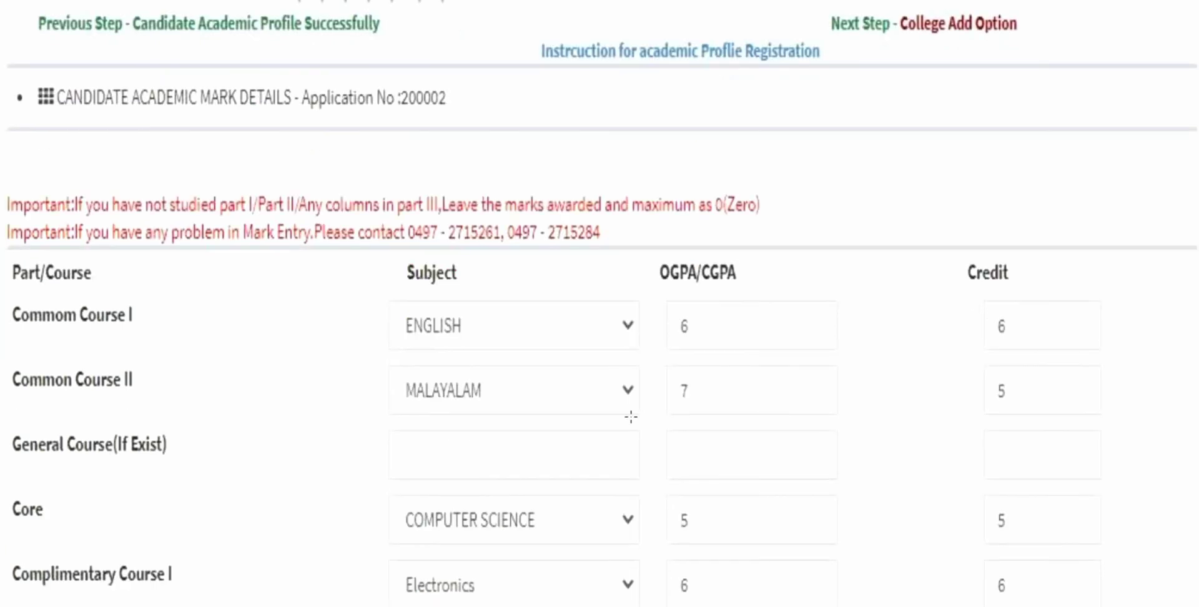
scroll(742, 340, down, 1)
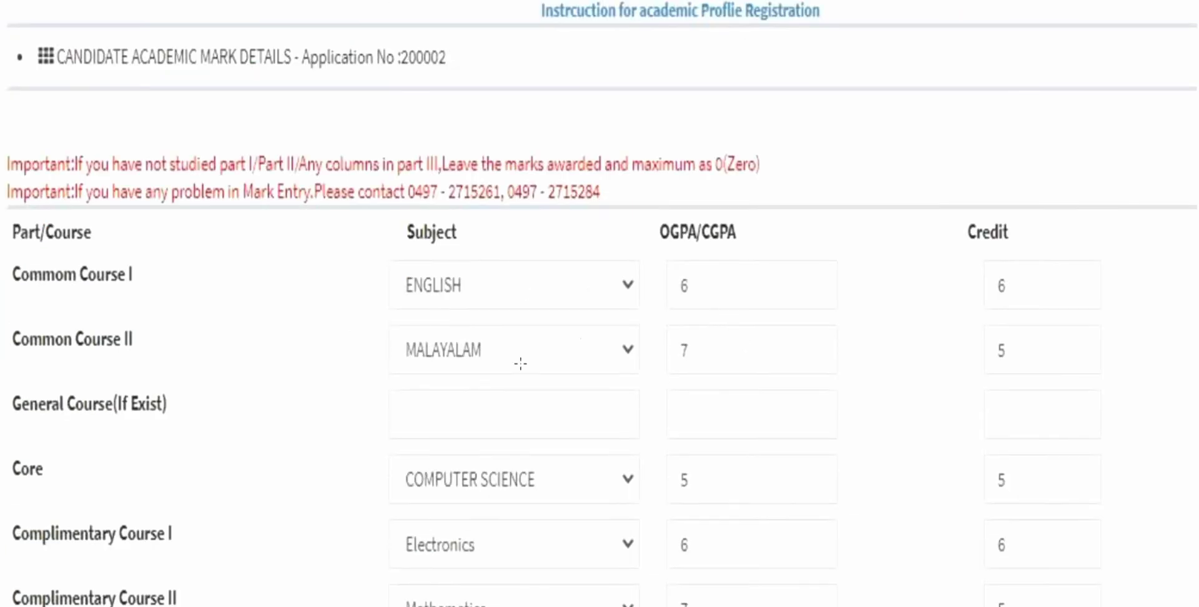
scroll(628, 320, down, 1)
scroll(628, 320, down, 3)
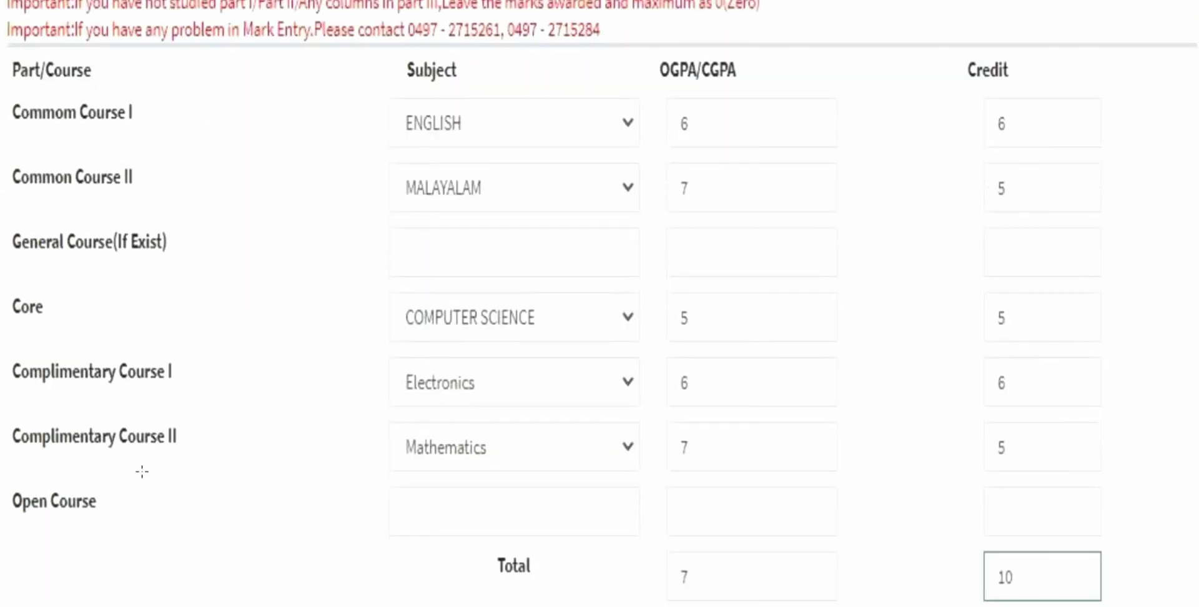
scroll(327, 306, down, 1)
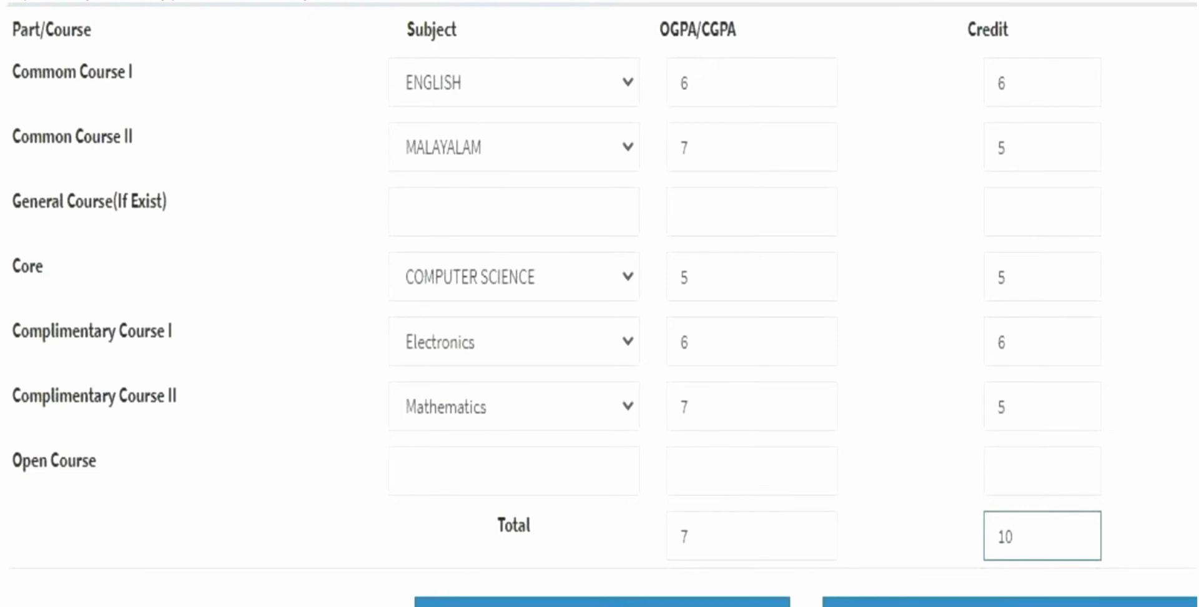
scroll(1012, 434, down, 2)
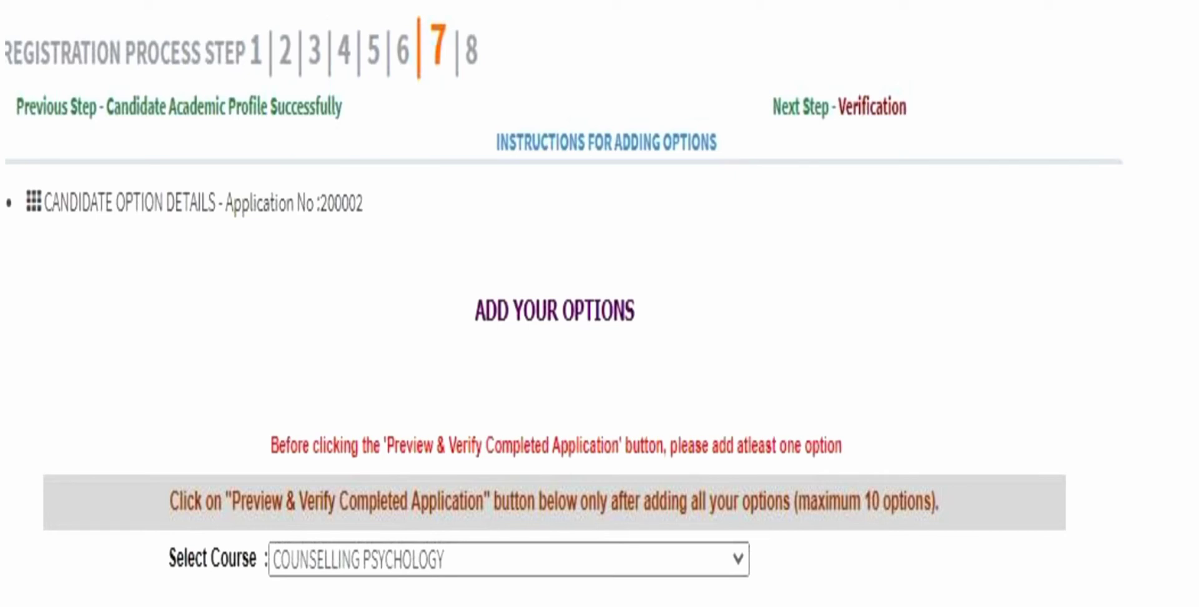
Step: Examine the course and college selections for adding options and the list of preferences below them
scroll(931, 118, down, 1)
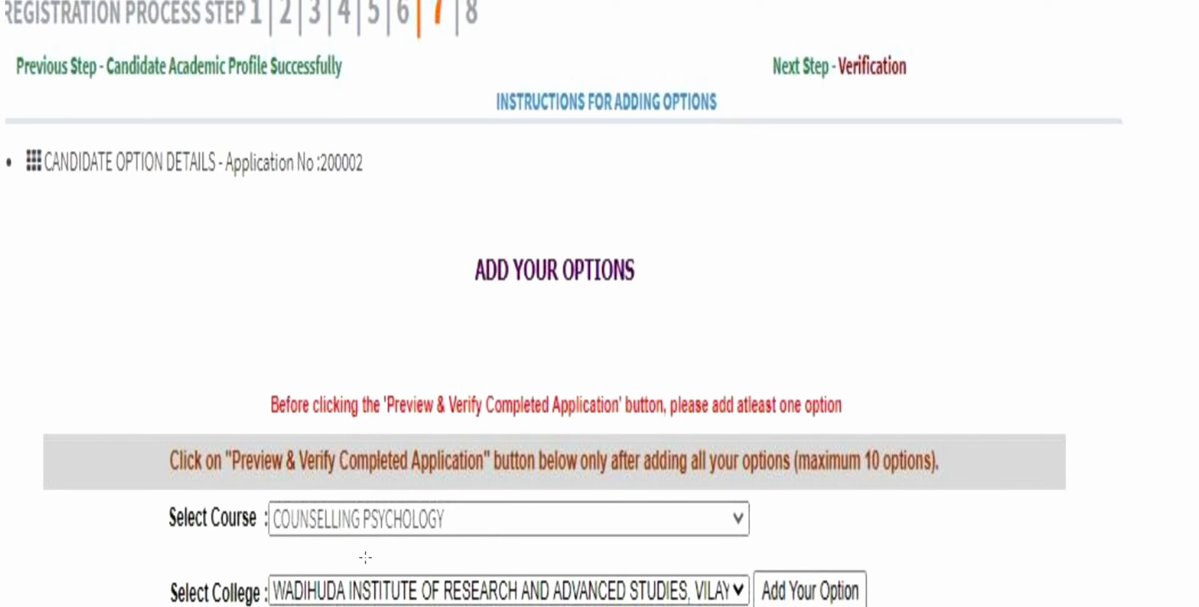
scroll(365, 556, down, 1)
scroll(472, 431, down, 1)
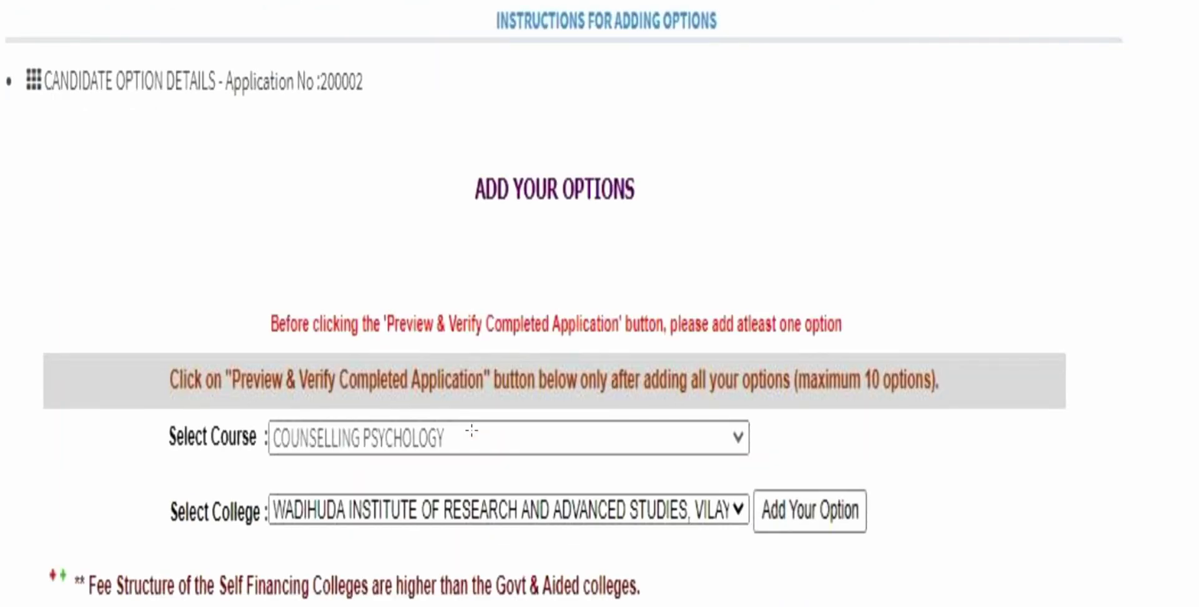
scroll(472, 431, down, 1)
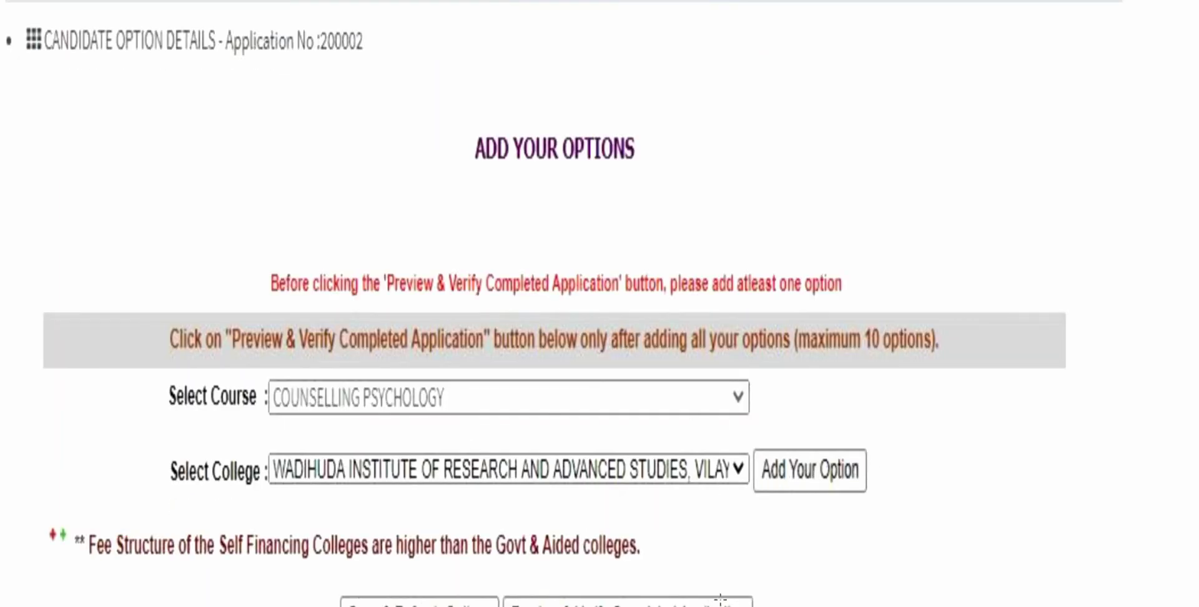
scroll(739, 496, down, 1)
scroll(743, 501, down, 1)
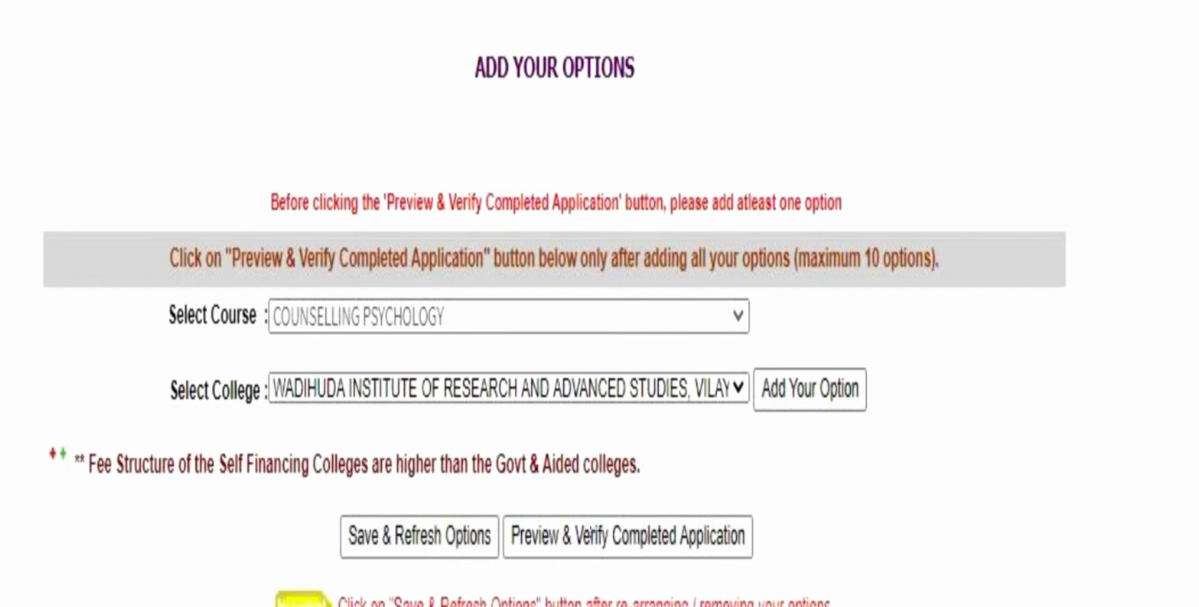
scroll(765, 459, down, 5)
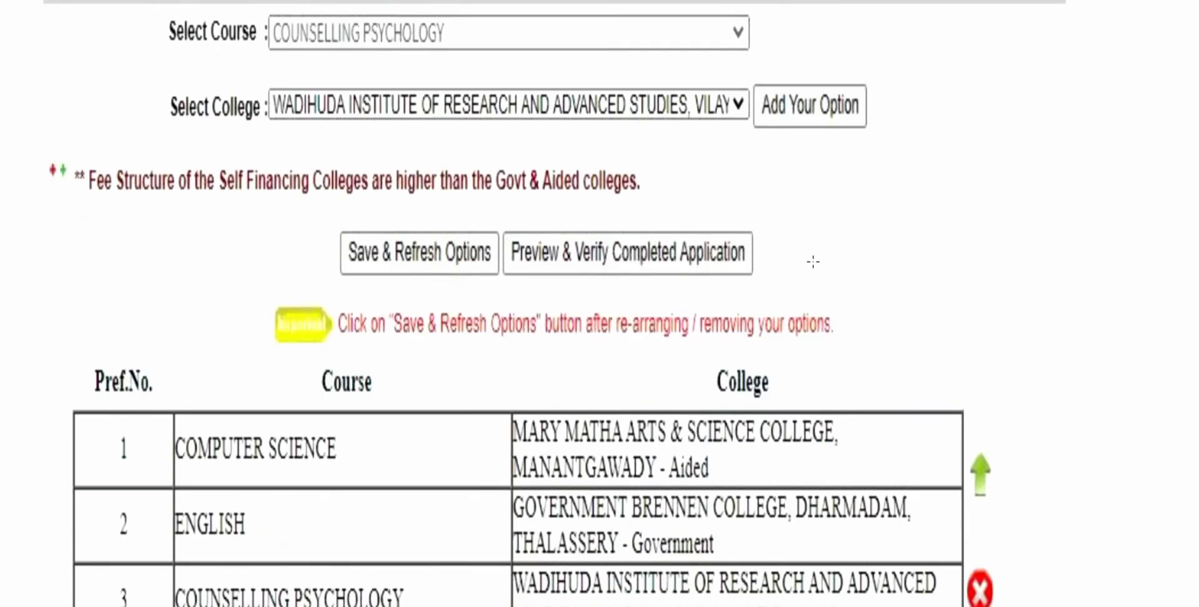
scroll(813, 262, down, 2)
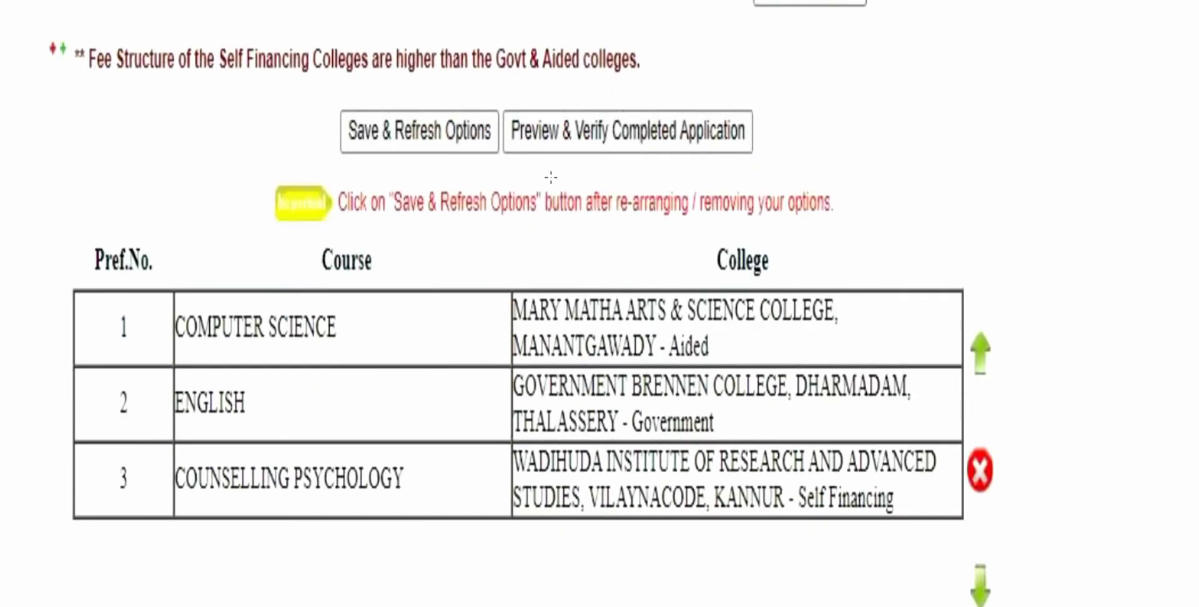